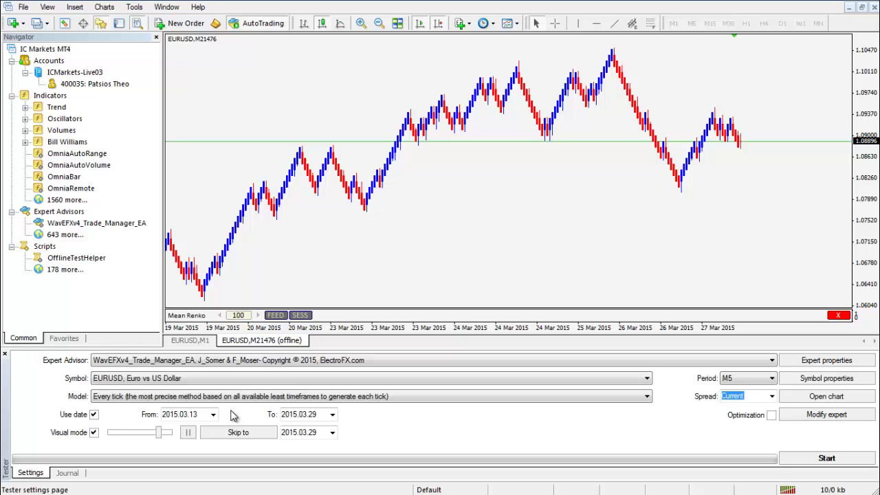
Step: Look over the offline chart types, panels and testing timeframes, keeping M5
click(179, 316)
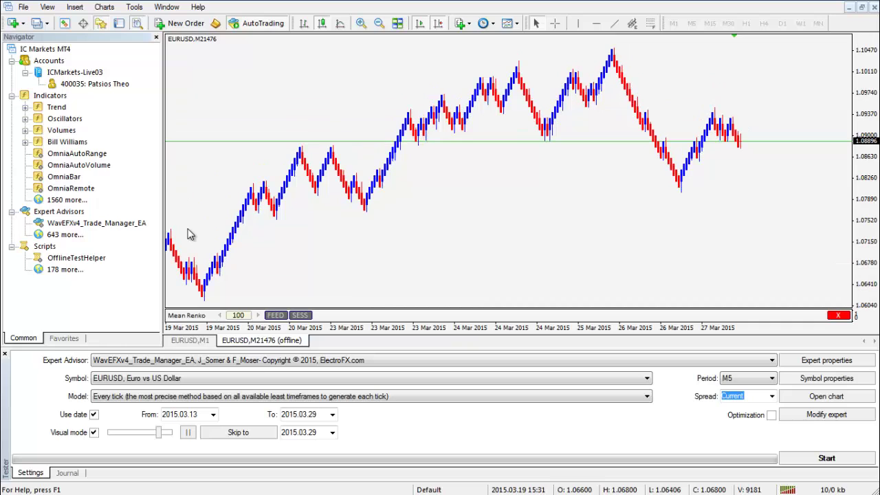
click(47, 6)
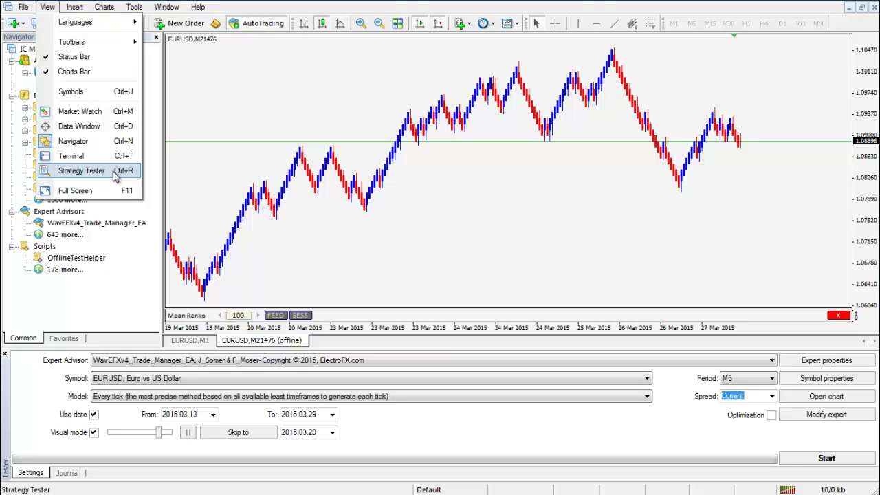
click(116, 176)
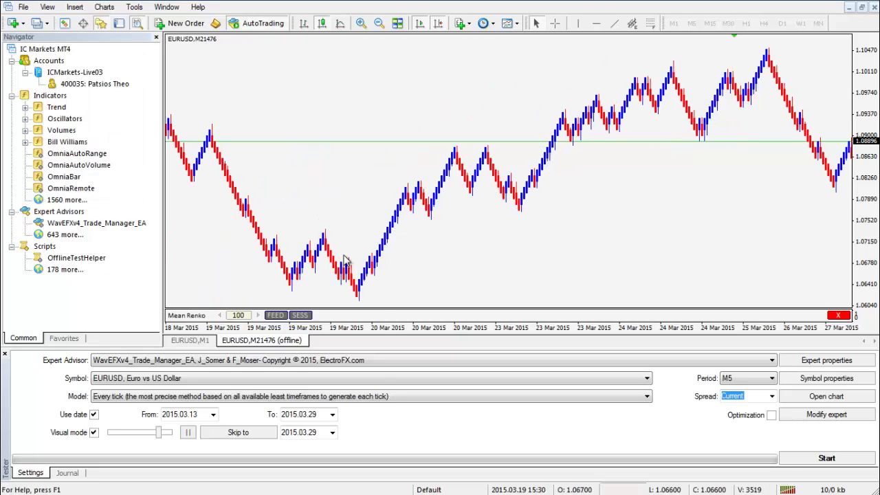
click(732, 382)
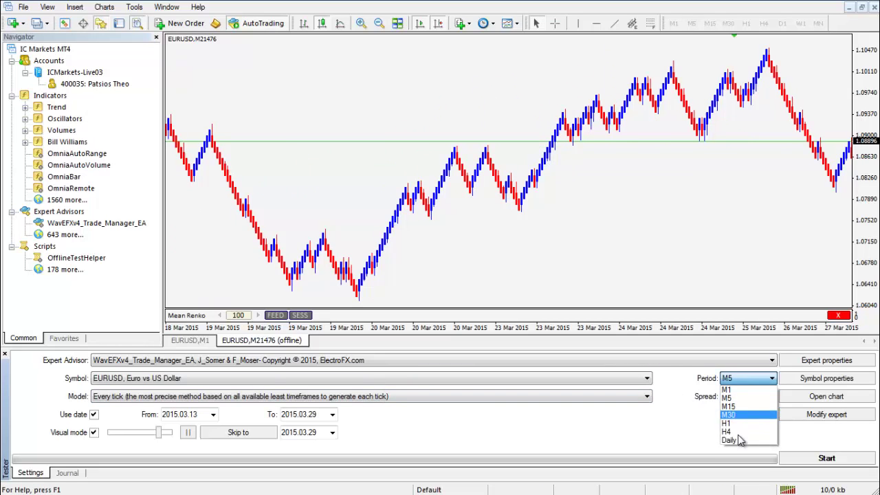
key(Escape)
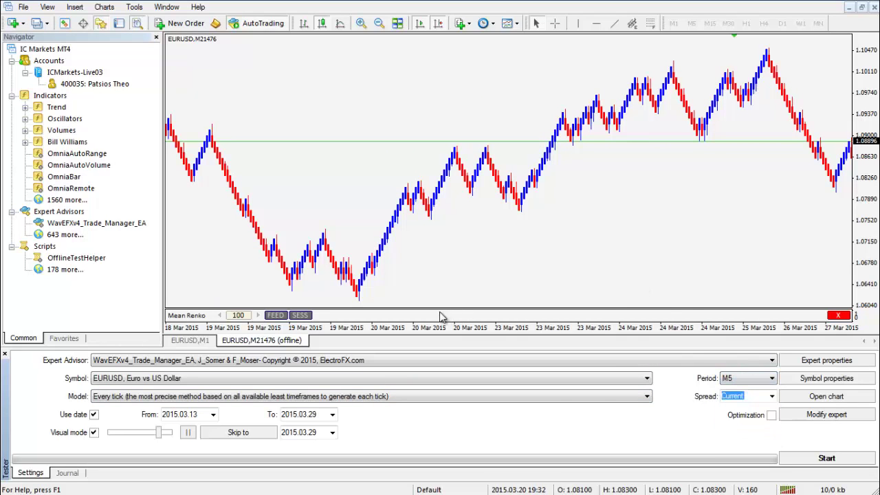
scroll(361, 240, down, 3)
scroll(453, 245, down, 3)
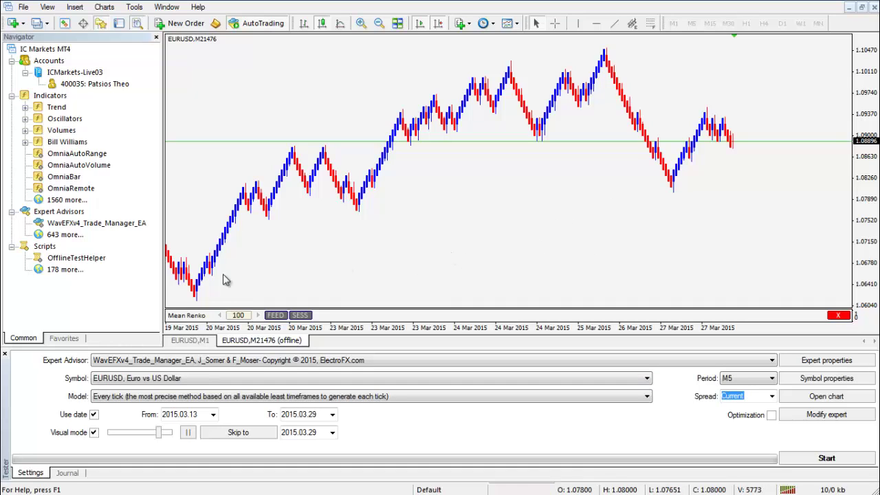
Step: Apply the OfflineTestHelper script from the Navigator to the offline Renko chart
click(64, 259)
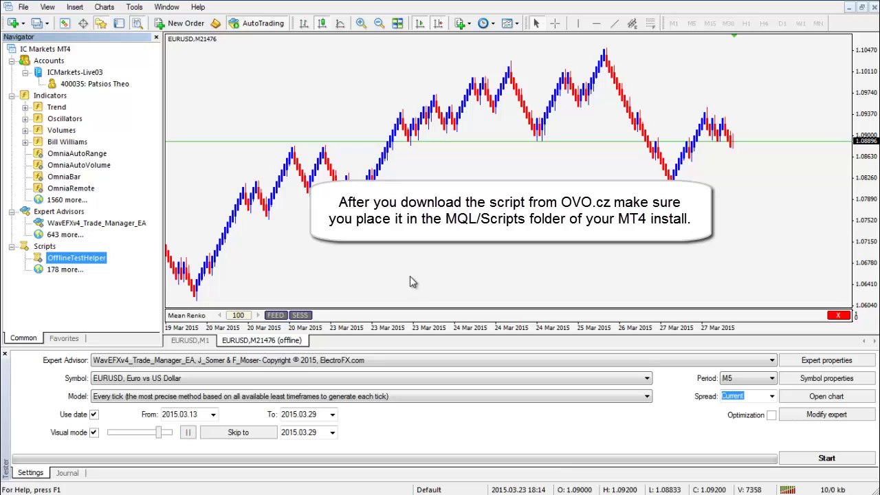
click(357, 266)
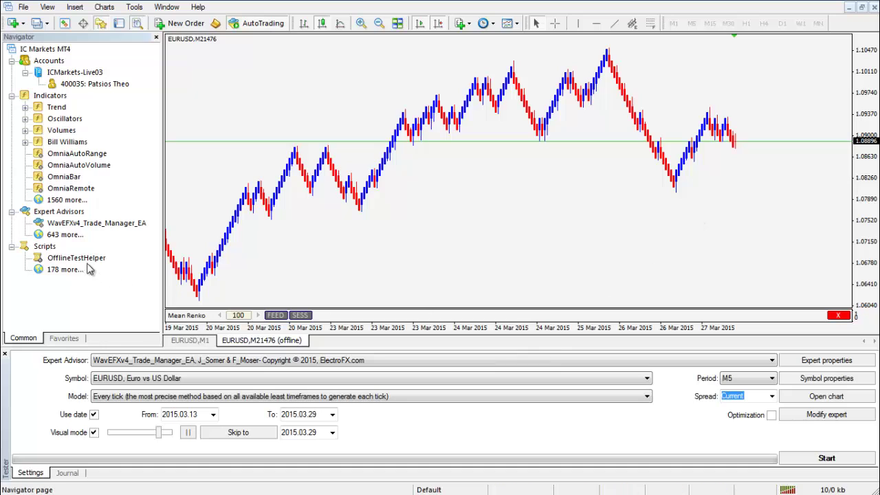
click(51, 258)
mouse_move(76, 257)
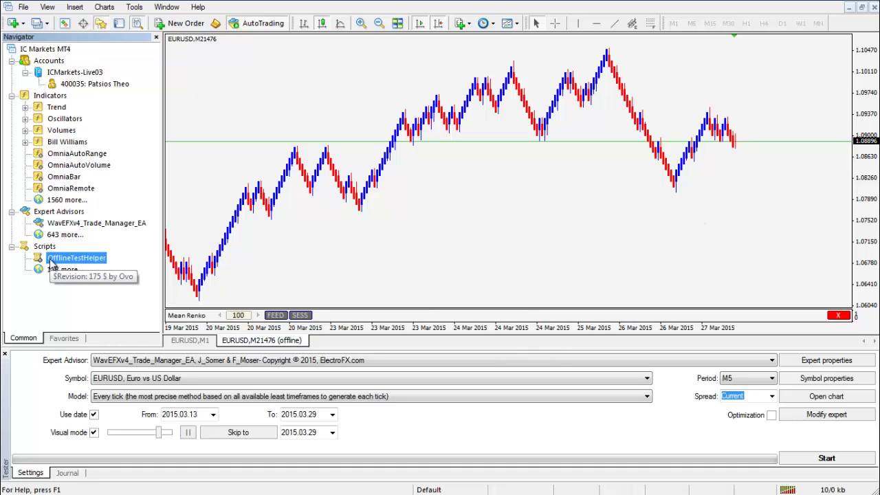
drag(50, 264, 418, 209)
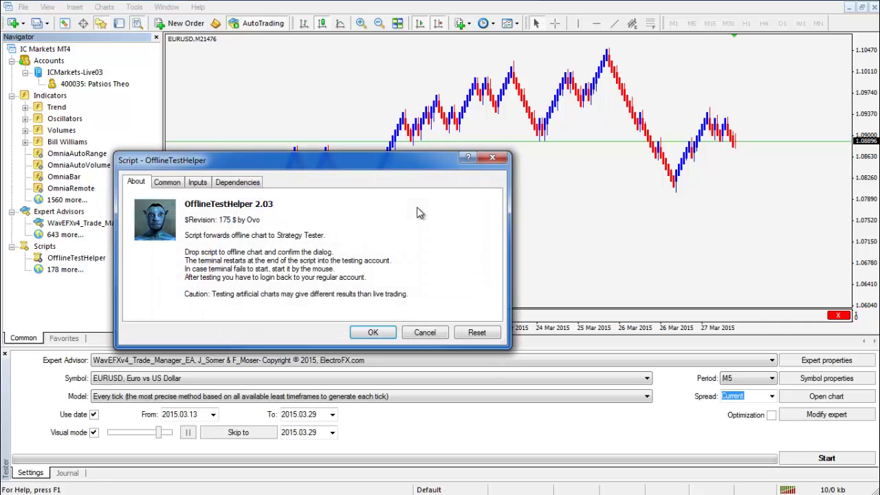
Step: Review the script inputs (server 'test', Fix candle open), reapply it and confirm
click(198, 183)
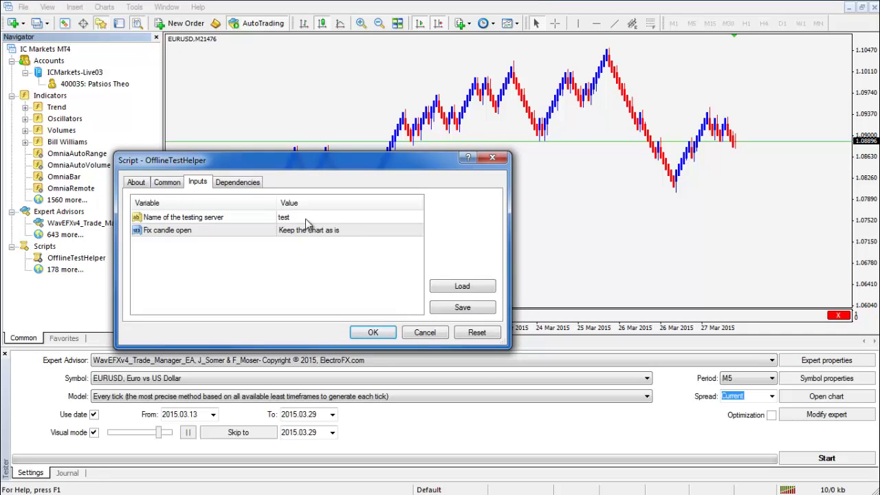
click(201, 218)
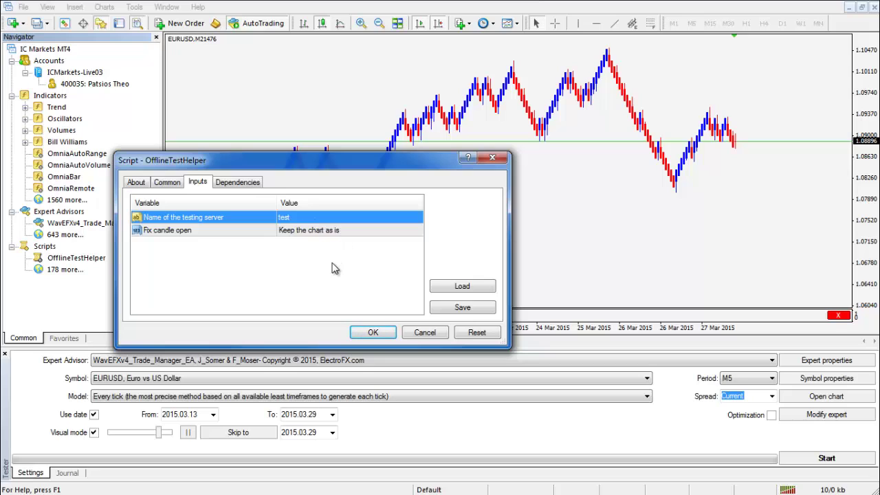
click(316, 231)
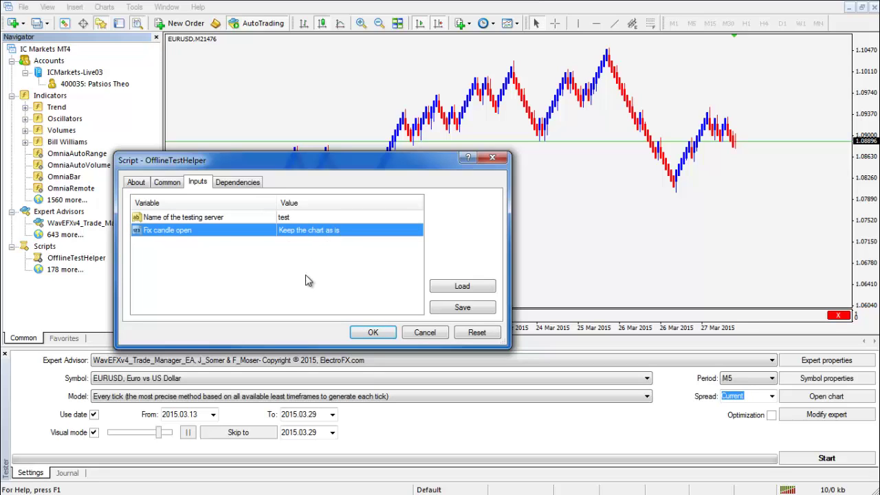
drag(318, 161, 468, 124)
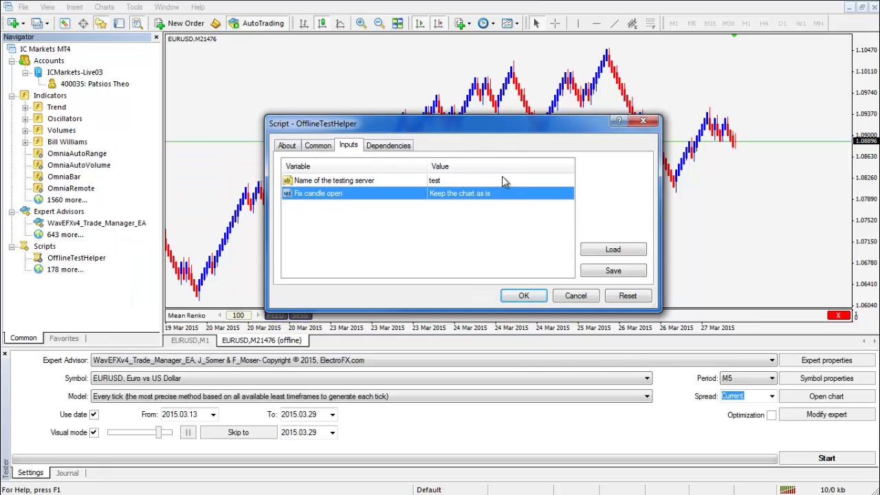
click(649, 121)
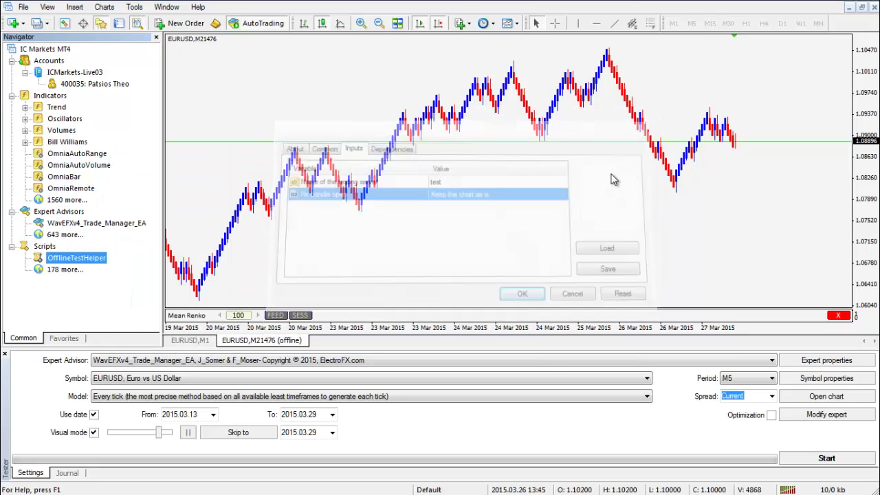
drag(101, 257, 560, 204)
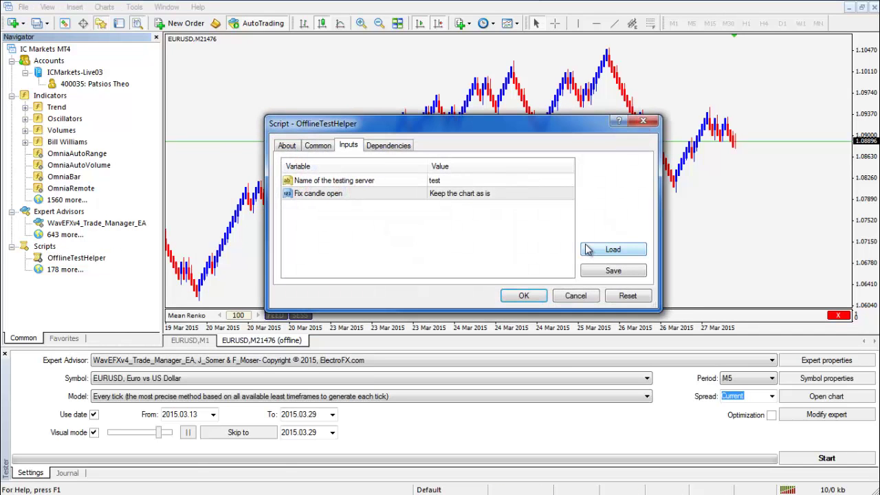
click(516, 299)
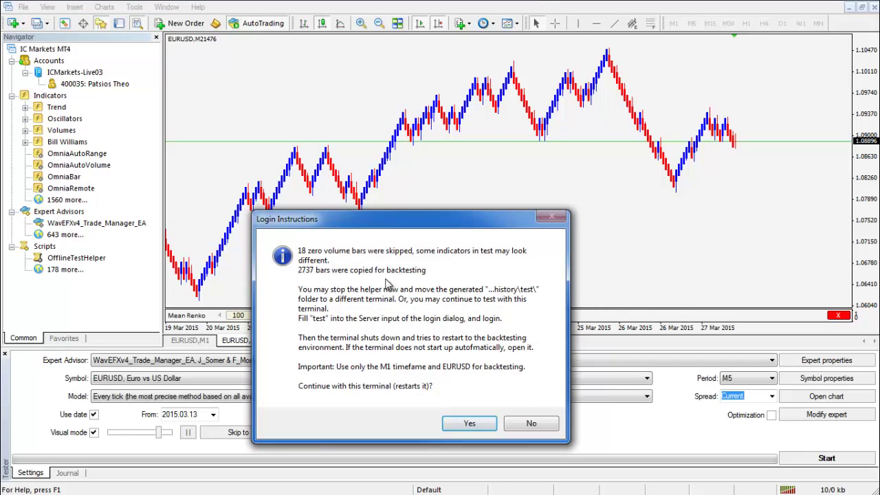
drag(397, 220, 417, 140)
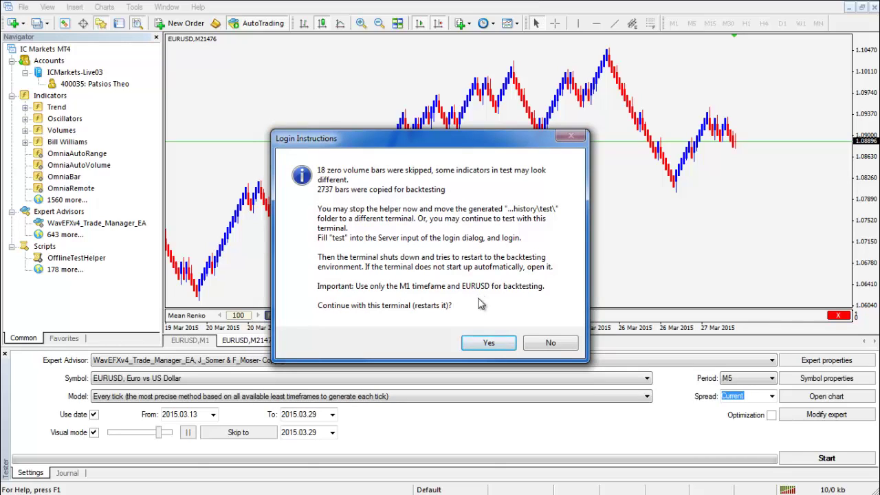
Step: Agree to the restart and log in with the Server field set to 'test'
click(471, 344)
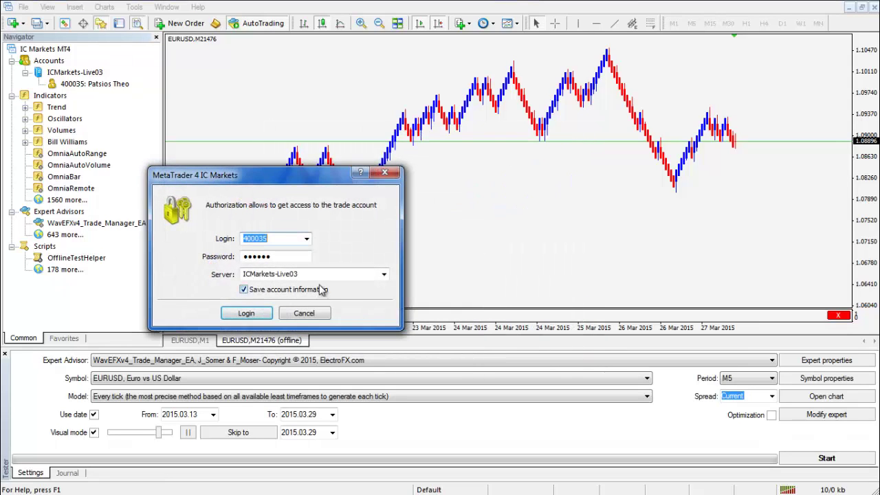
click(321, 274)
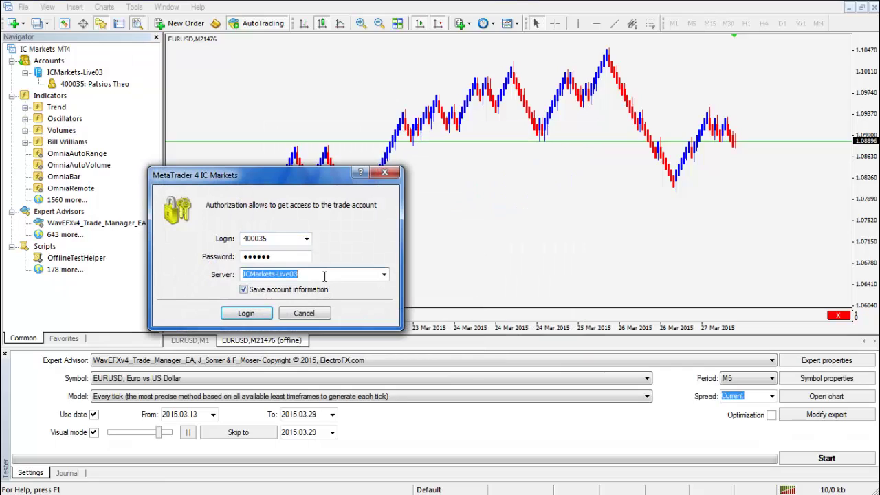
text(test)
click(236, 316)
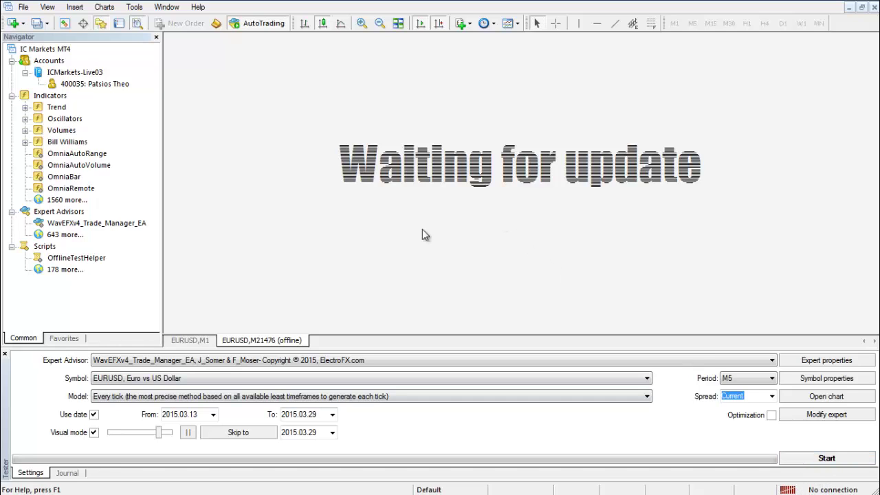
Step: Keep EURUSD and the WavEFXv4 expert, and change the test period to M1
click(735, 378)
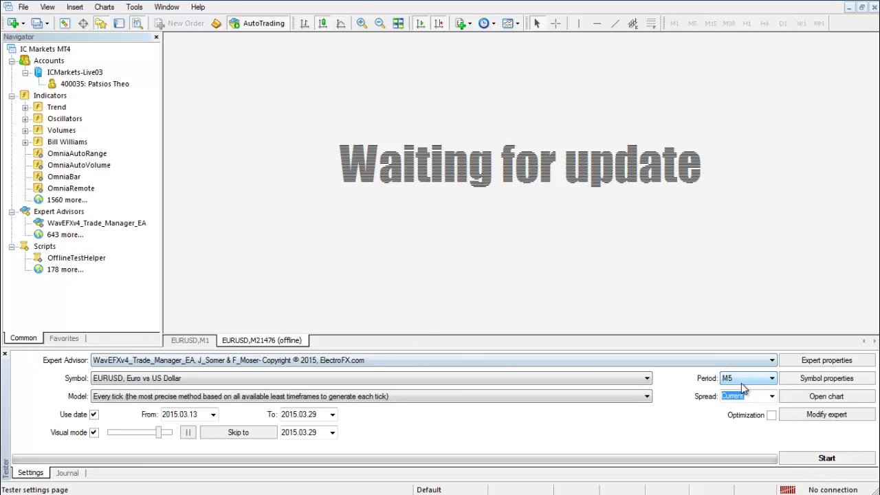
click(180, 379)
click(140, 391)
key(Tab)
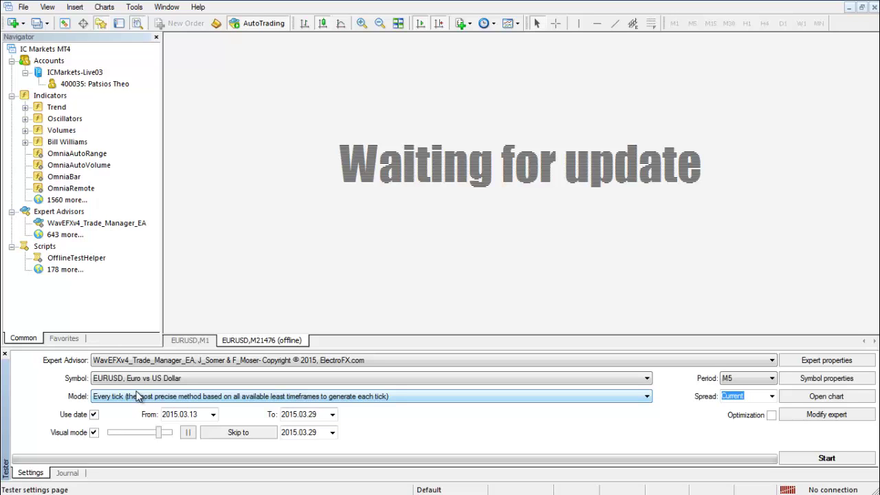
click(143, 383)
click(136, 397)
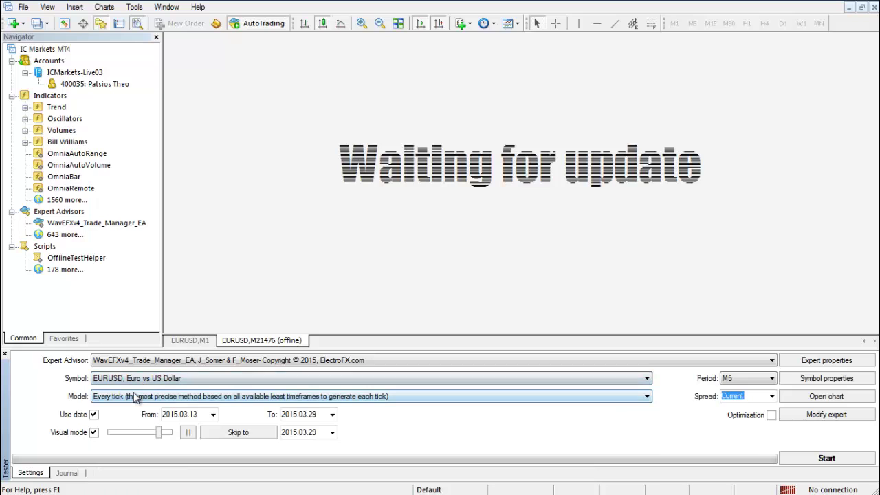
click(747, 379)
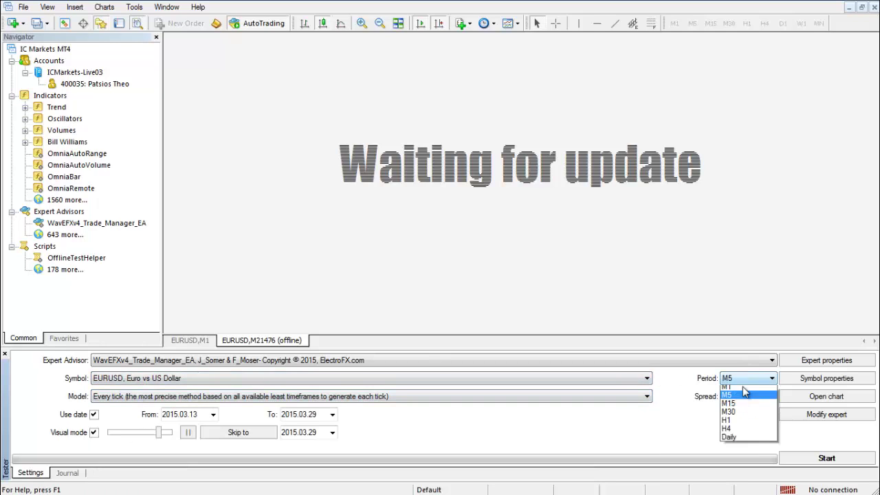
click(729, 387)
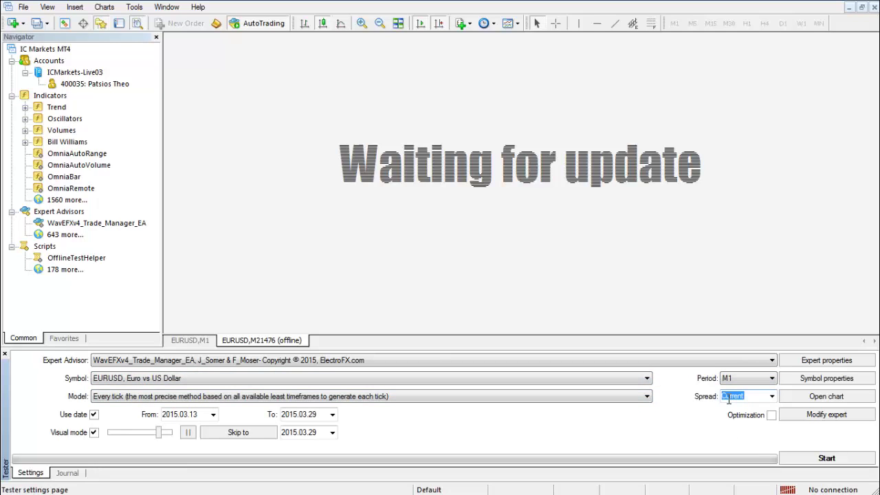
click(700, 360)
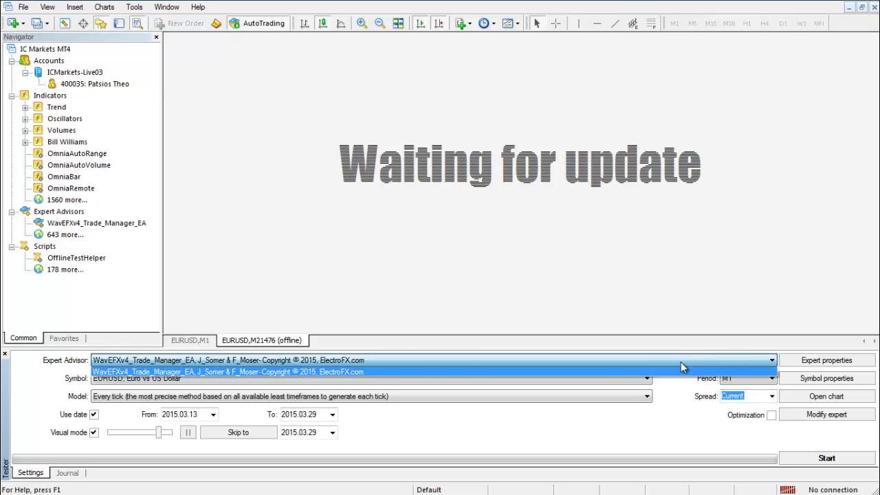
click(341, 371)
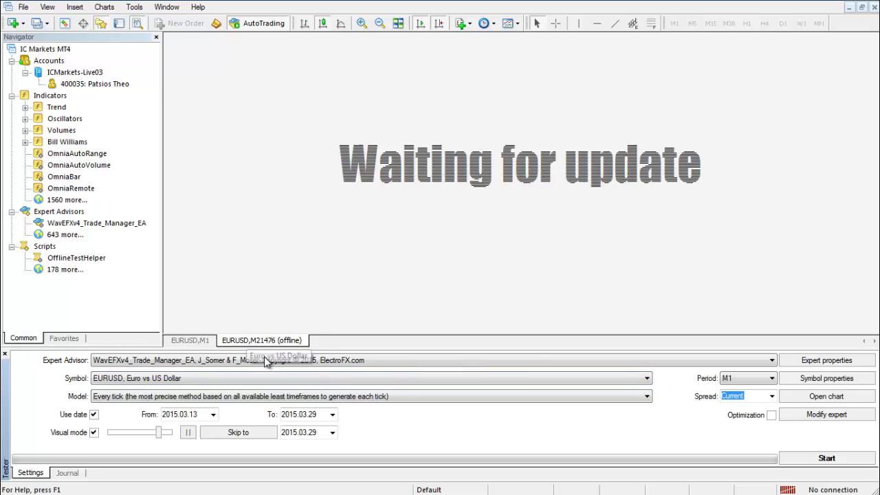
Step: Keep Every tick modelling with test dates 2015.03.13 to 2015.03.29
click(187, 397)
click(119, 410)
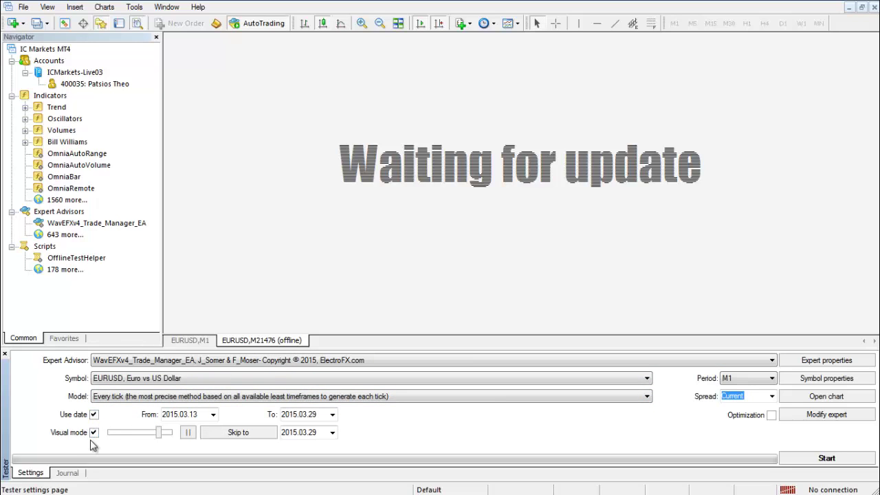
click(213, 414)
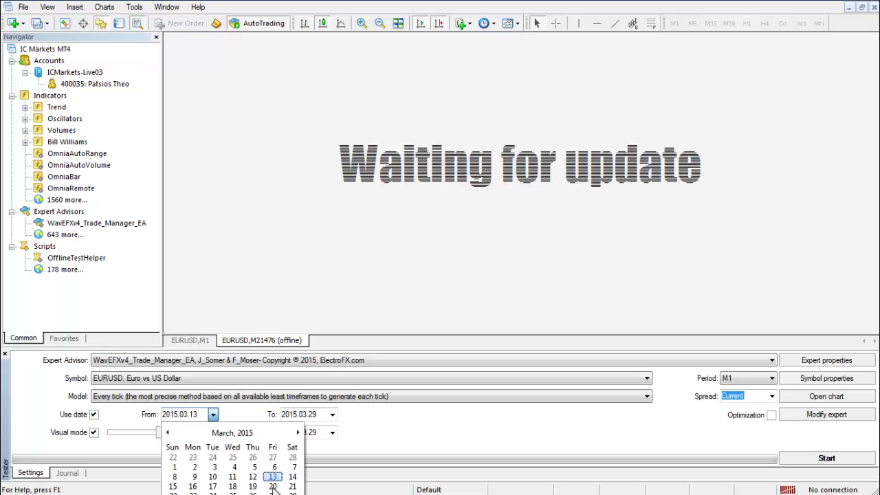
click(173, 494)
click(213, 414)
click(213, 414)
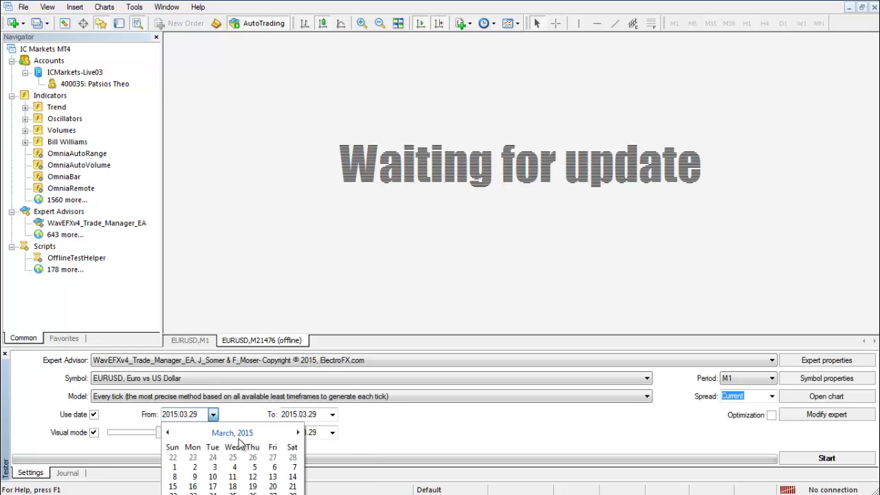
click(272, 477)
click(331, 414)
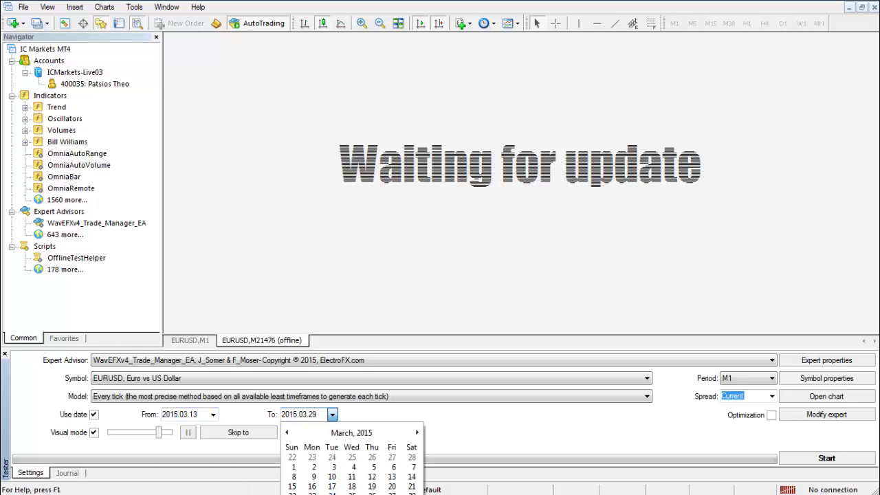
click(332, 414)
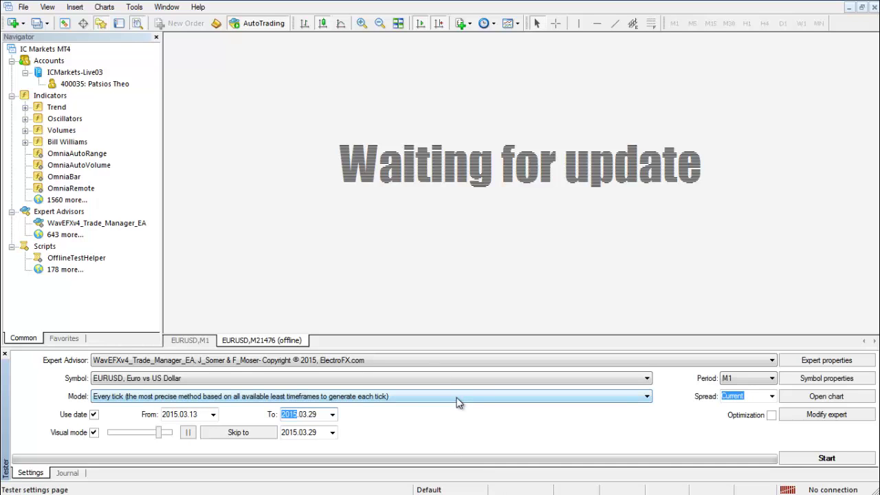
click(801, 364)
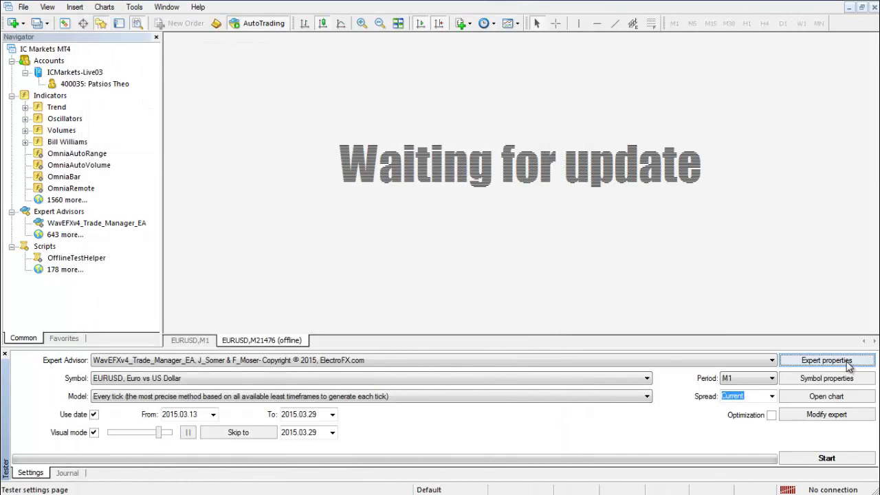
Step: Start the visual backtest, pause it, and apply the 'Offline' chart template
click(823, 463)
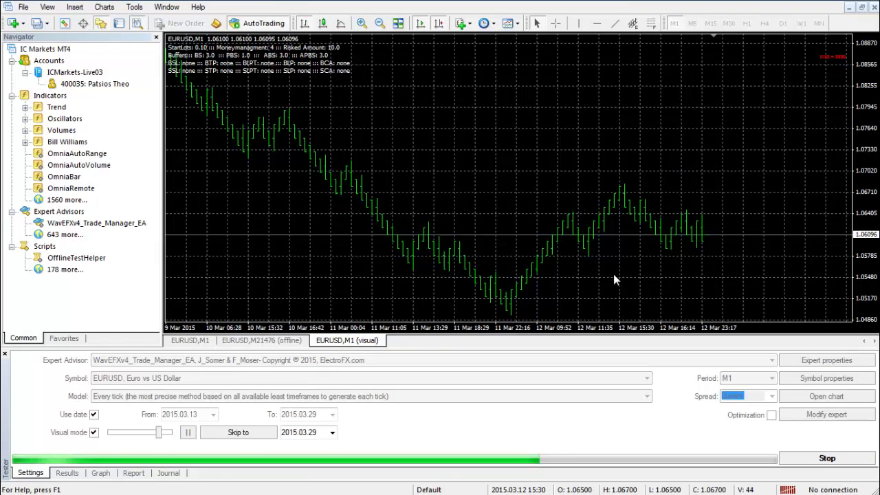
click(188, 432)
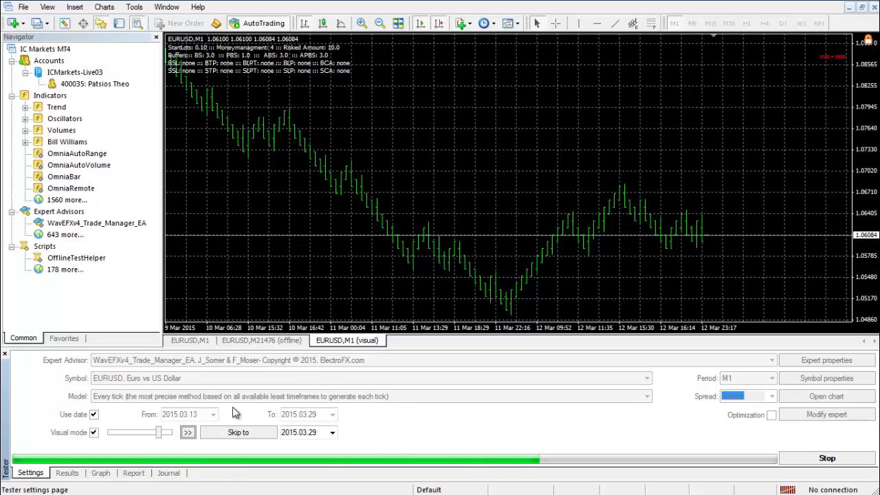
click(512, 24)
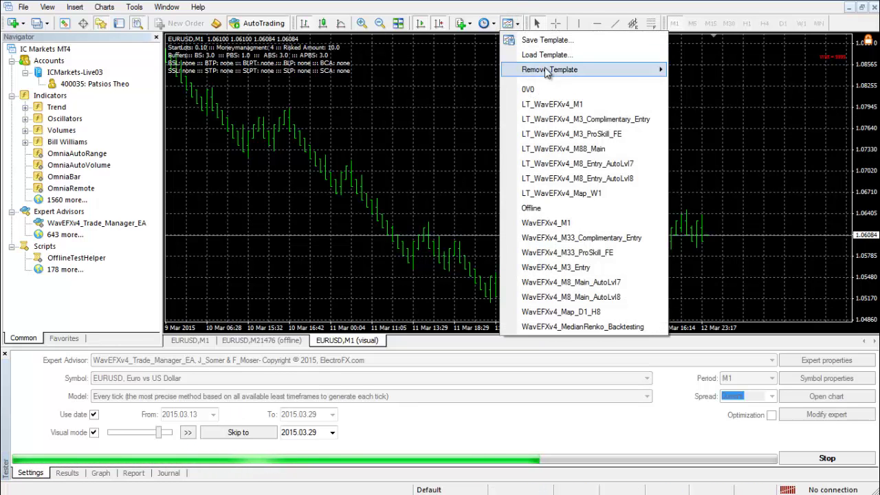
click(543, 202)
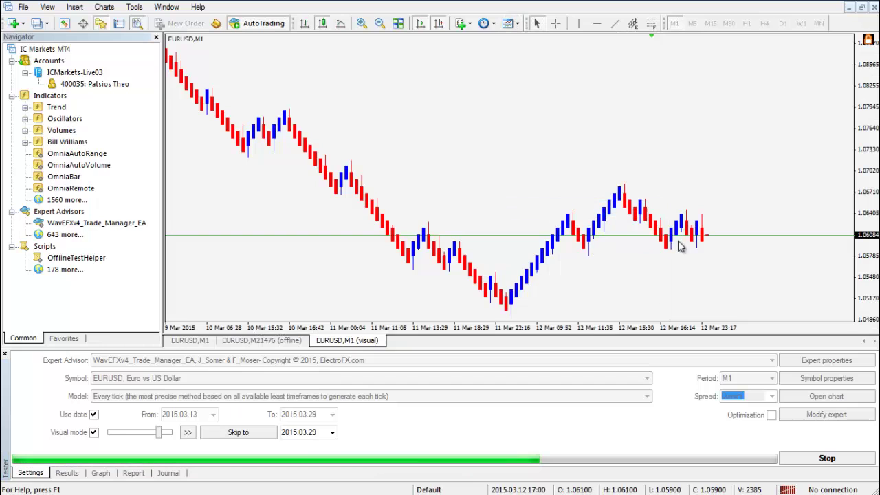
Step: Resume the visual backtest into 13 March 2015, then stop it
click(189, 432)
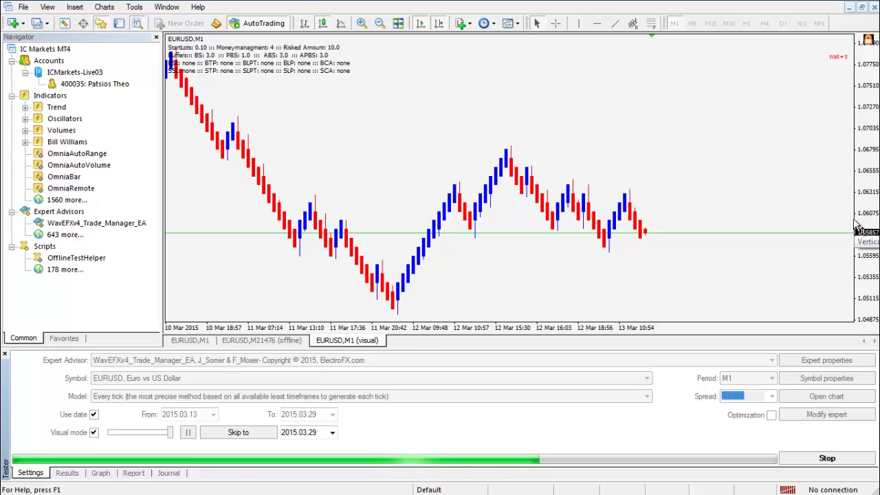
click(818, 458)
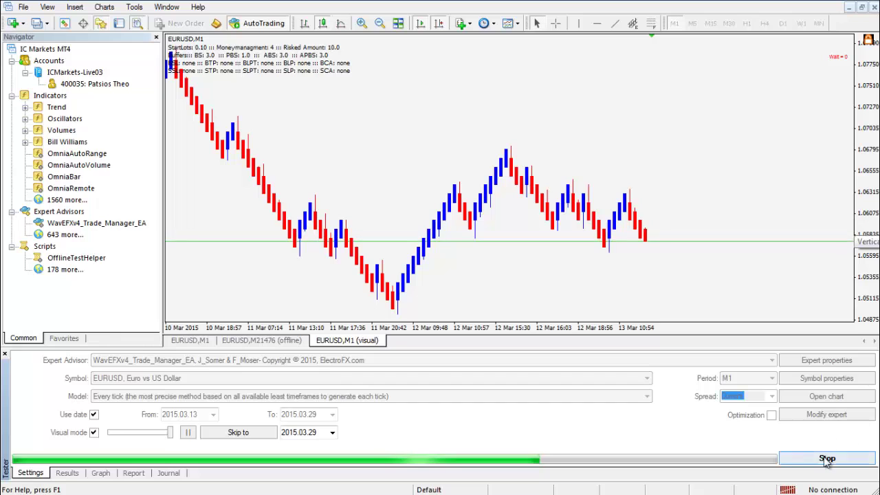
Step: Reconnect to the live IC Markets account and close the EURUSD,M1 visual chart
click(22, 7)
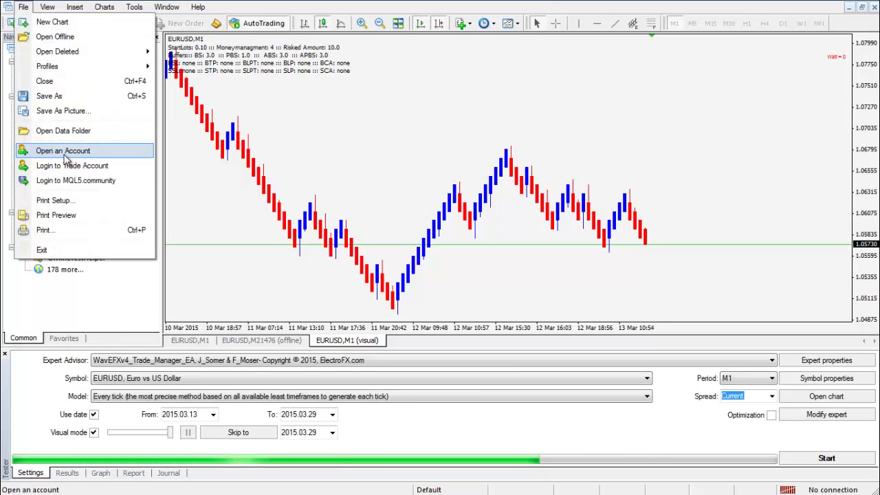
click(88, 165)
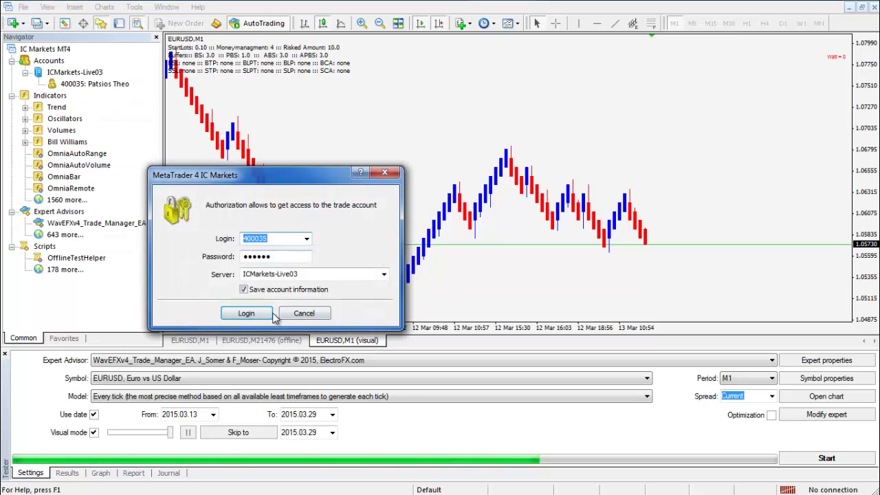
click(247, 313)
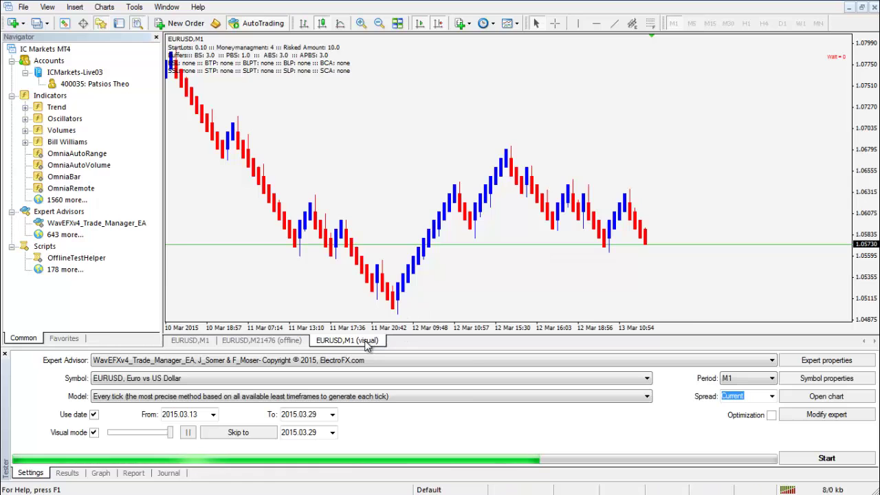
right_click(364, 340)
click(402, 348)
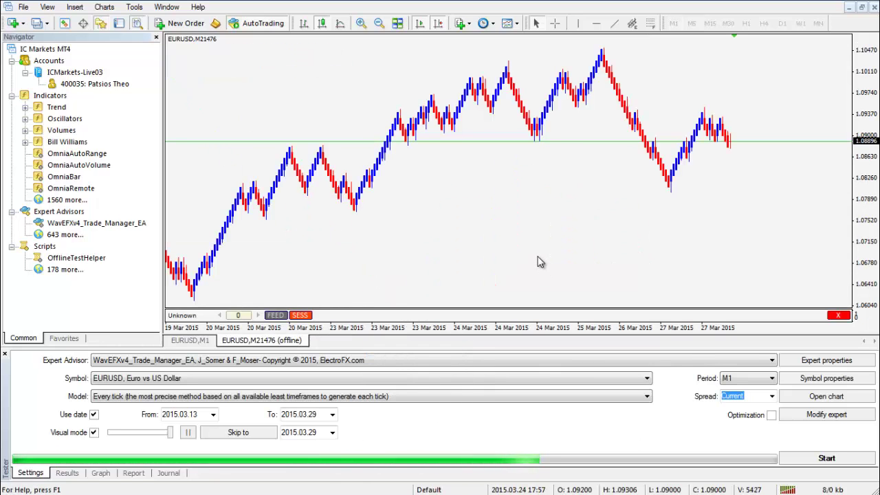